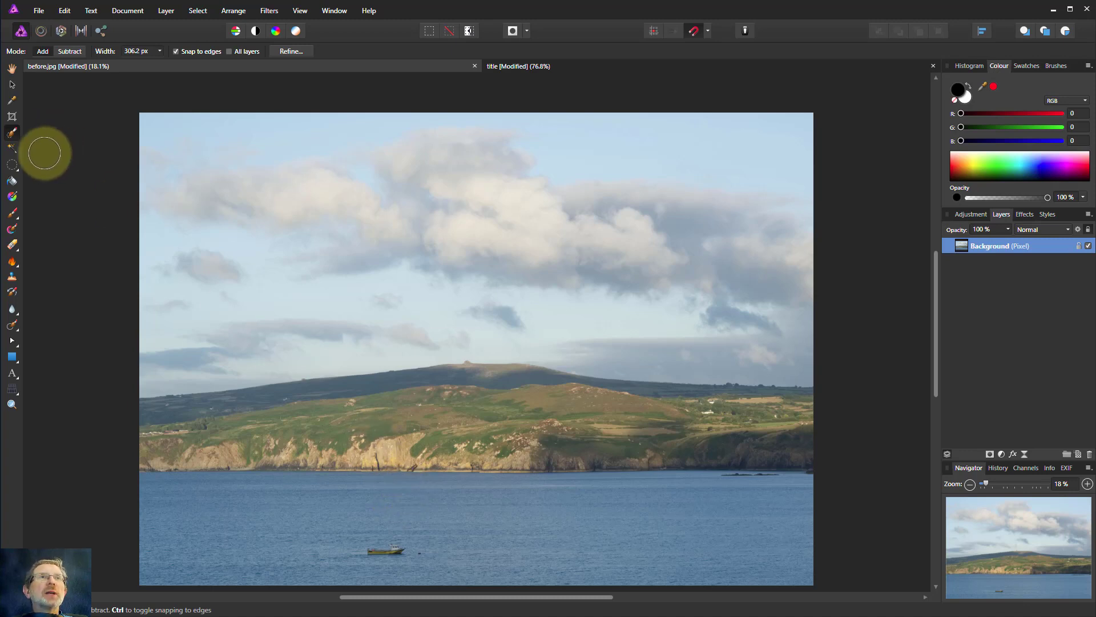
Paint a Selection Brush selection over the green hills and cliffs between sky and sea
click(16, 138)
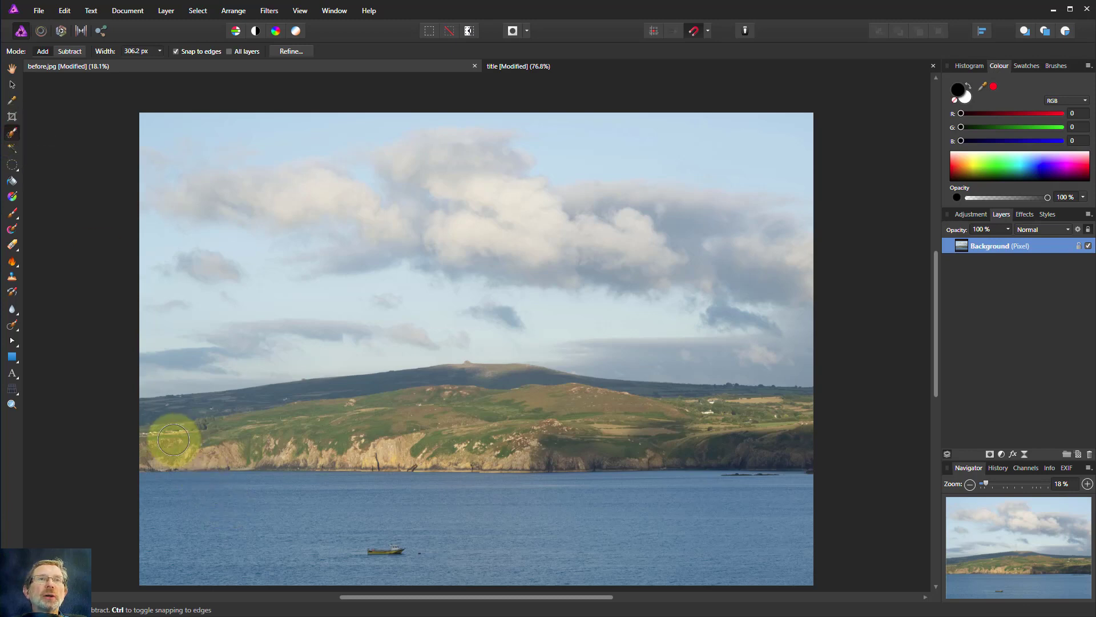
mouse_move(171, 441)
mouse_down()
mouse_move(705, 435)
mouse_move(399, 421)
mouse_move(408, 419)
mouse_up()
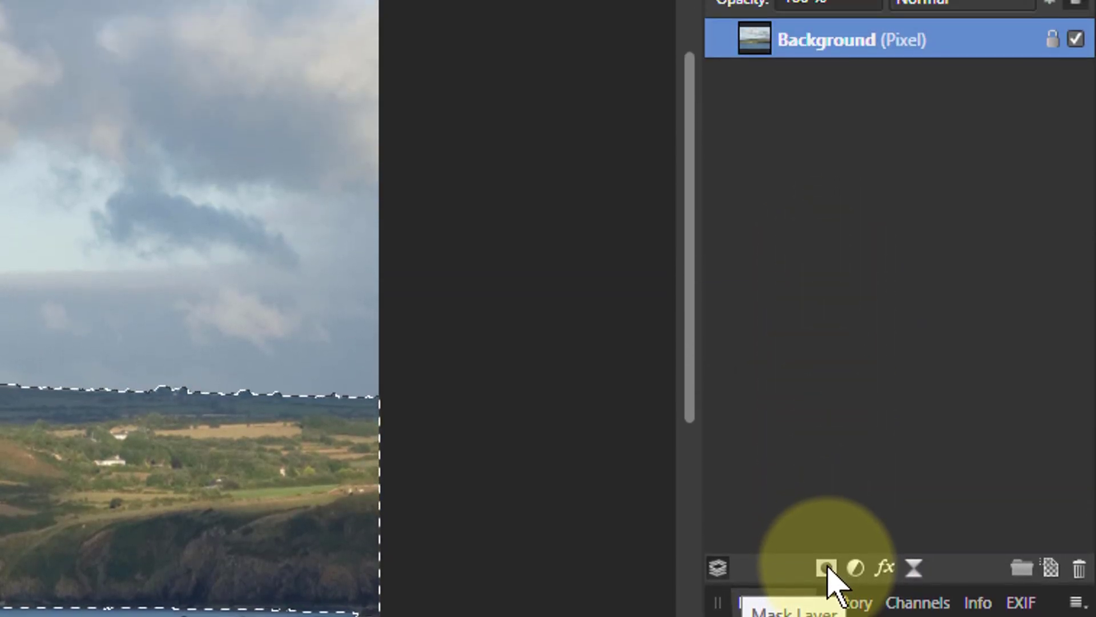
Turn the land selection into a mask, pull it out as its own layer, and preview it
click(826, 502)
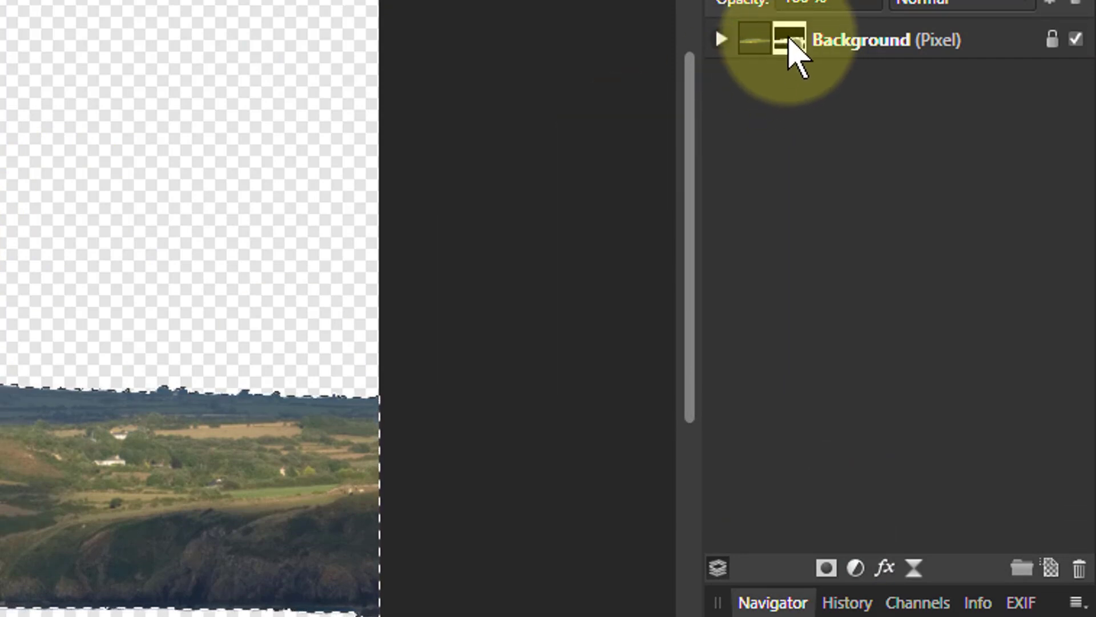
click(721, 40)
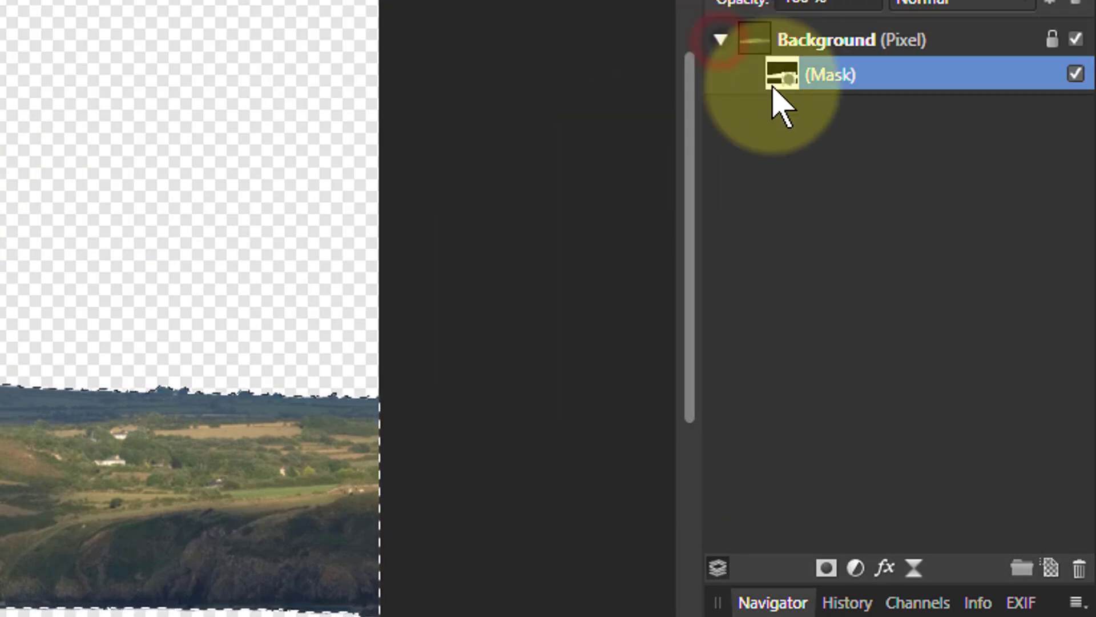
drag(779, 81, 736, 100)
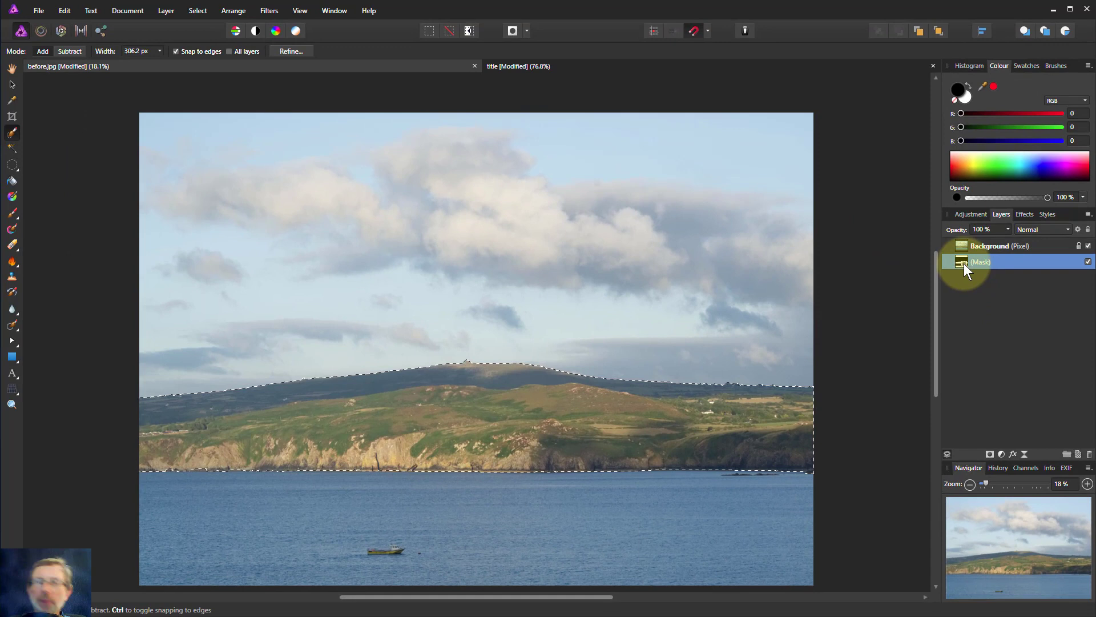
alt+click(964, 262)
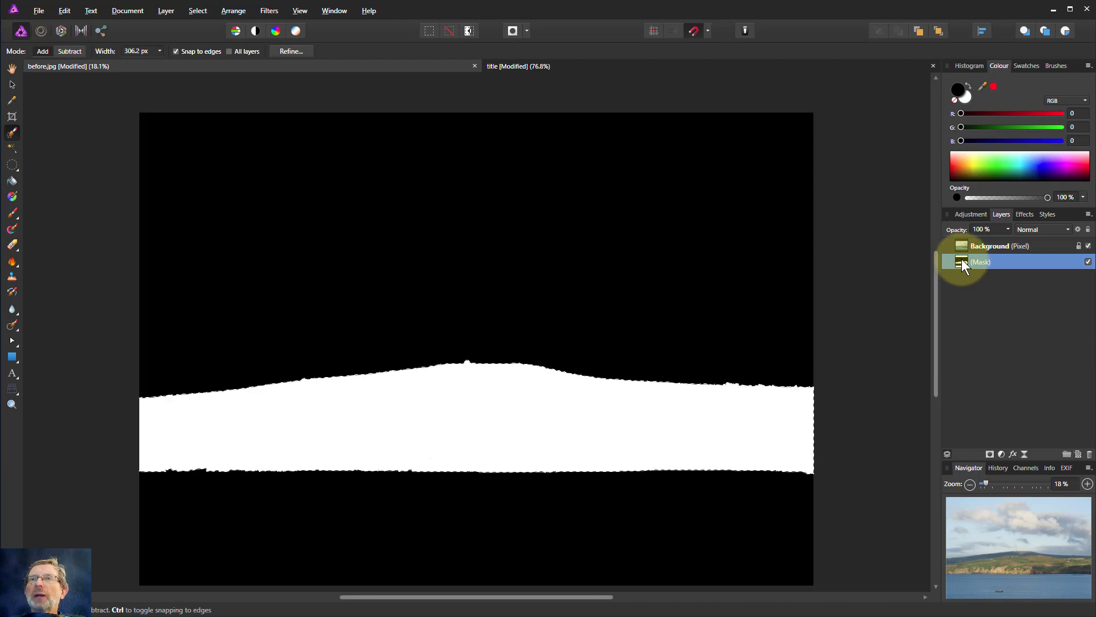
click(959, 245)
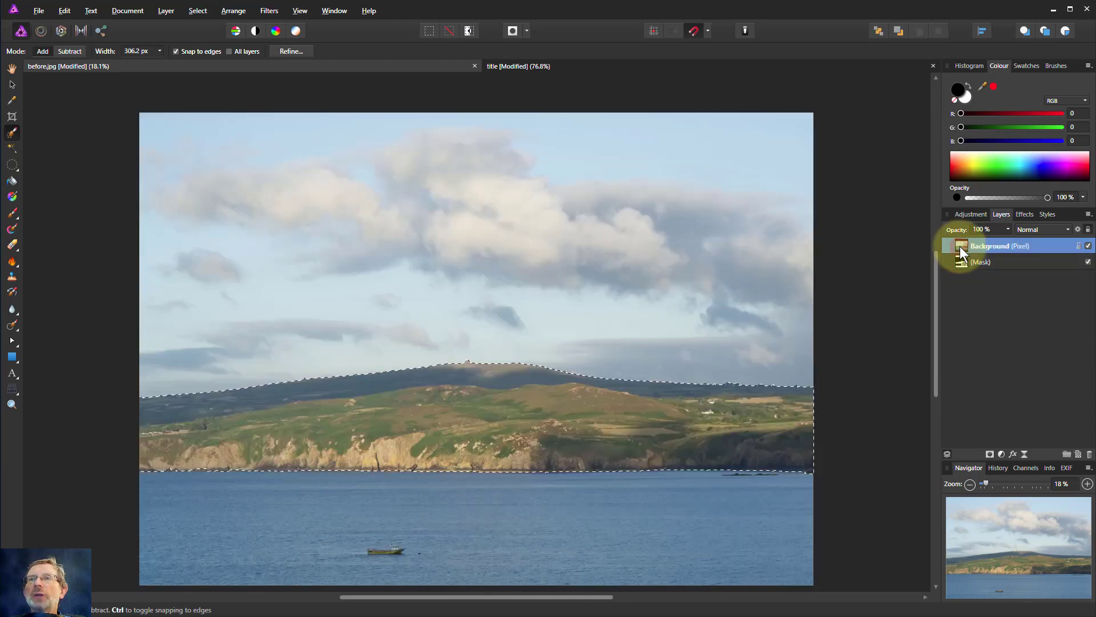
Deselect the land and add a new empty pixel layer
click(196, 12)
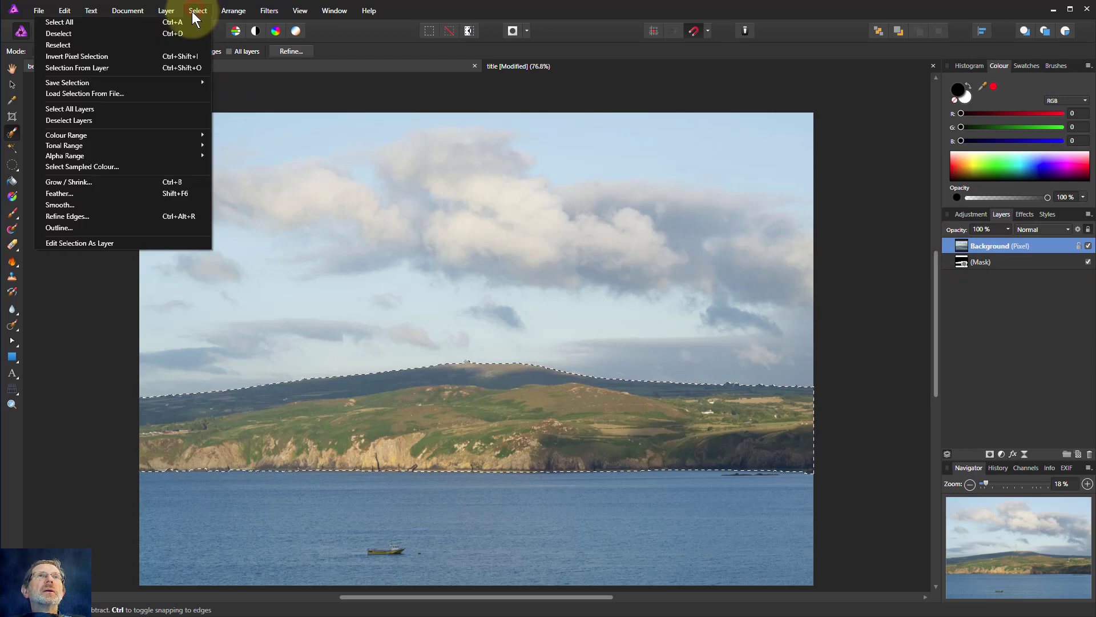
click(166, 33)
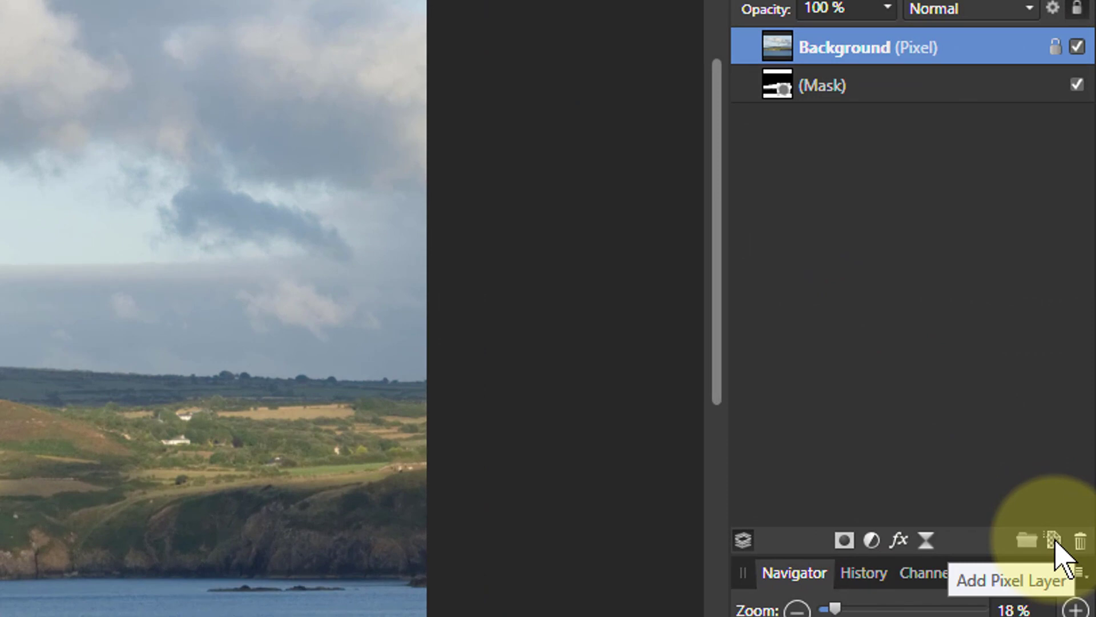
click(1054, 542)
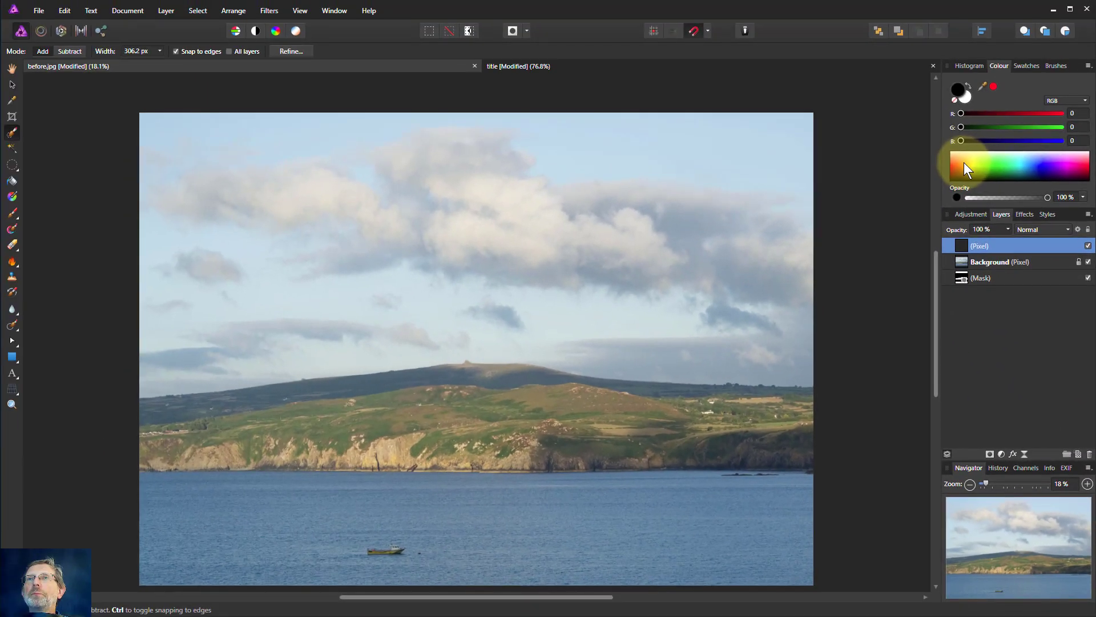
Flood-fill the new pixel layer with solid yellow (255, 213, 63)
click(968, 162)
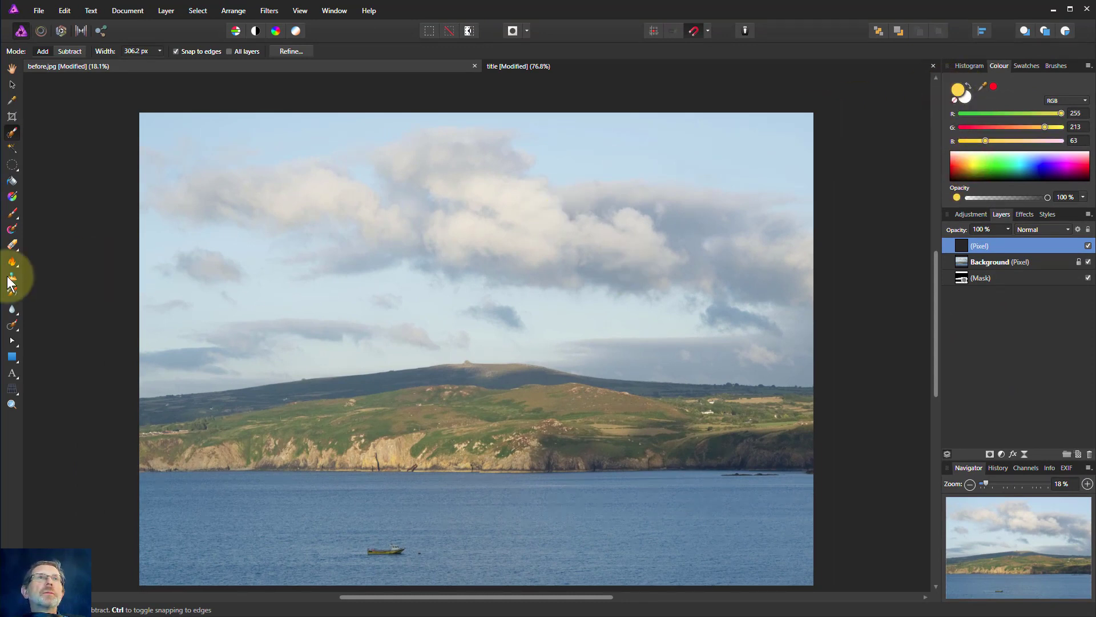
click(12, 181)
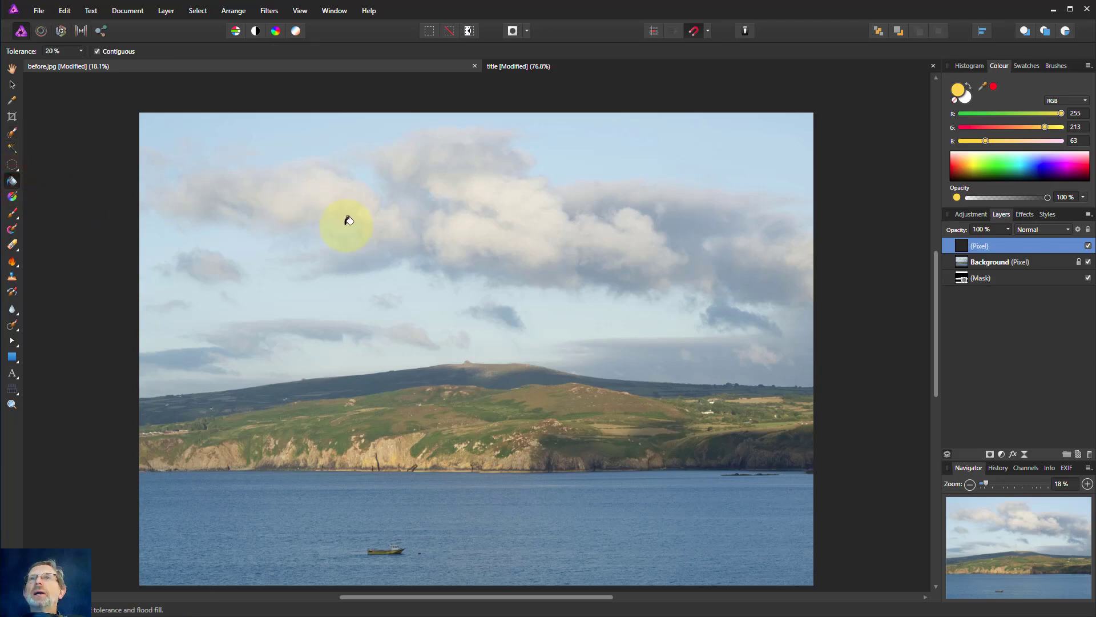
click(348, 223)
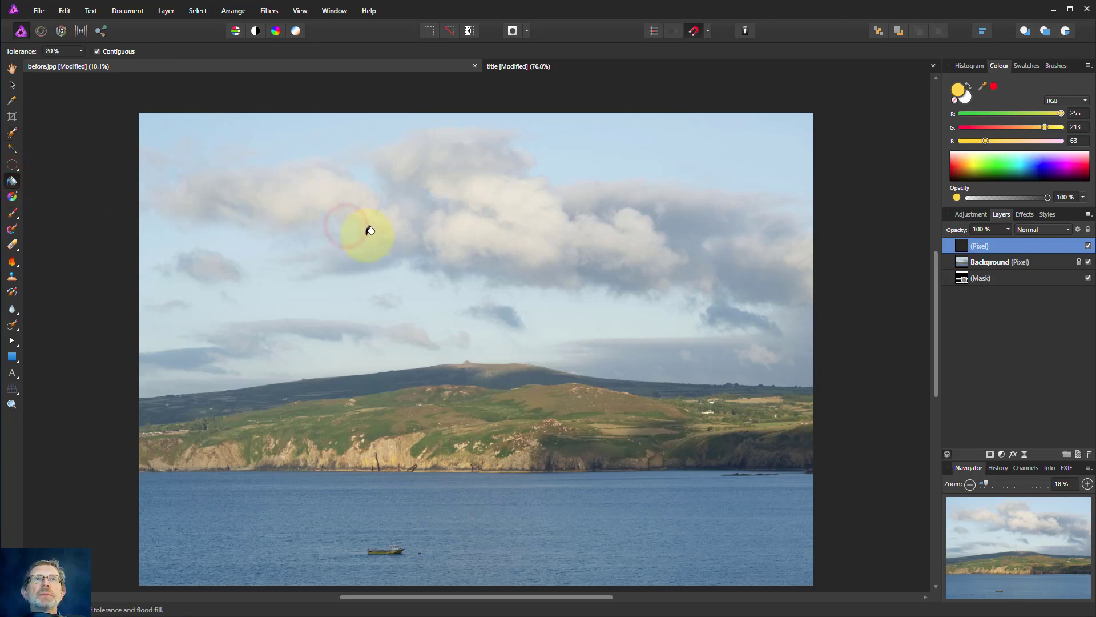
click(370, 230)
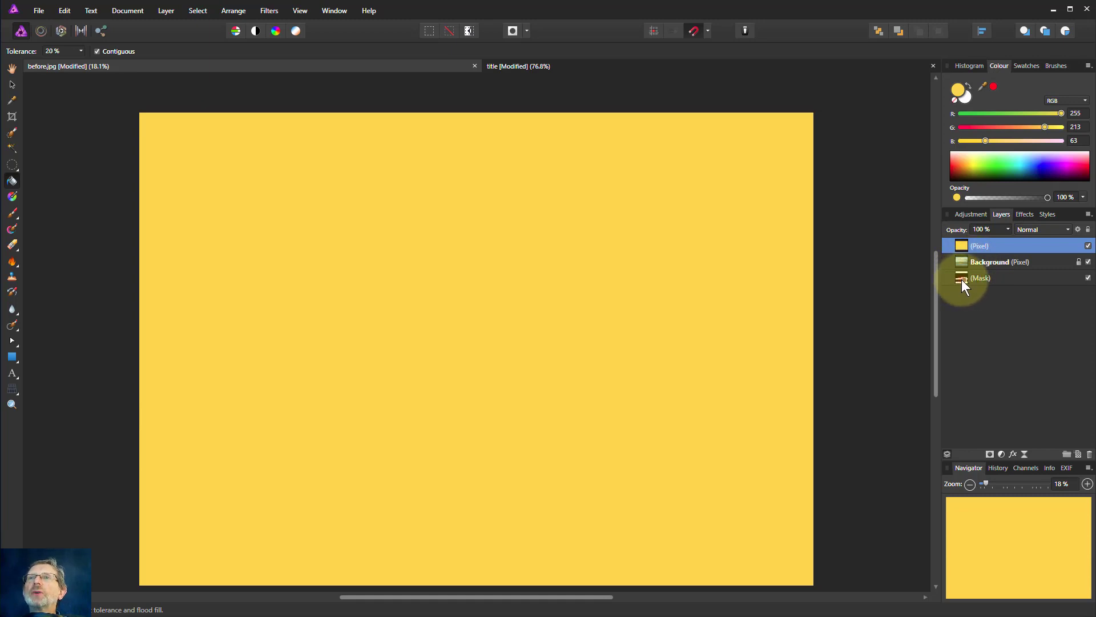
Nest the land Mask layer inside the yellow Pixel layer so yellow covers only the headland
drag(961, 279, 966, 247)
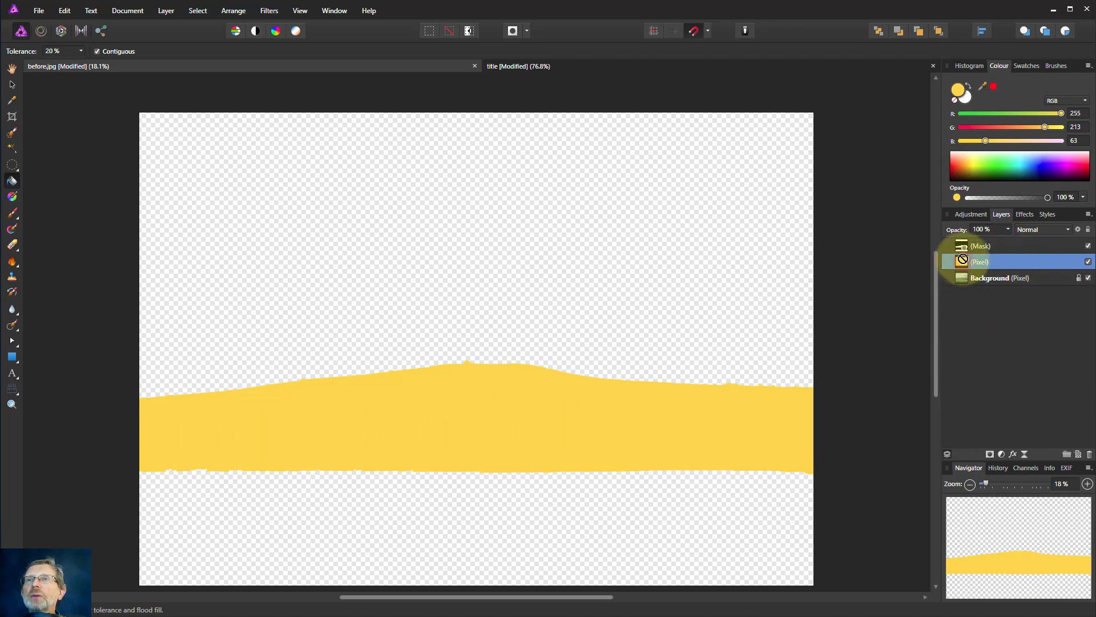
mouse_move(962, 262)
mouse_down()
mouse_move(955, 246)
mouse_move(966, 261)
mouse_up()
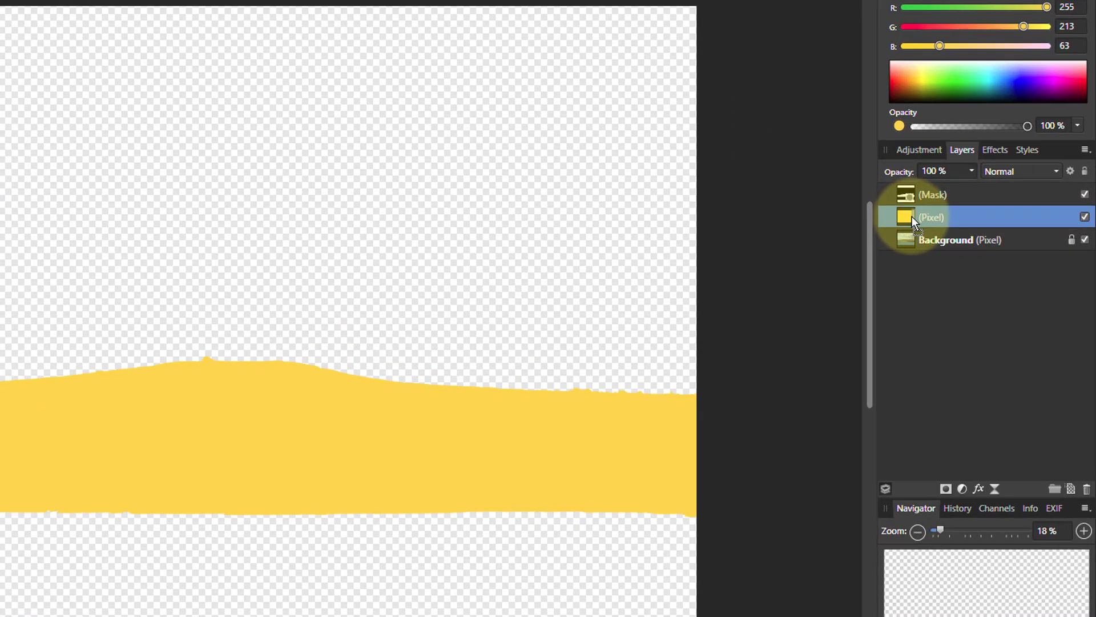
drag(912, 219, 913, 219)
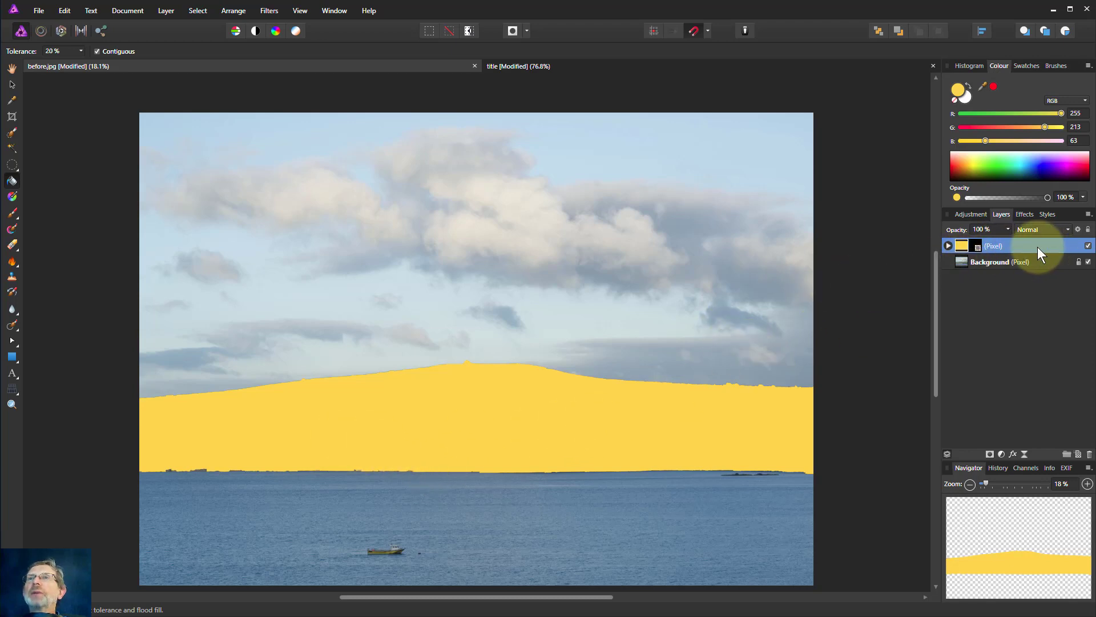
Set the yellow layer's blend mode to Colour Burn
click(1067, 228)
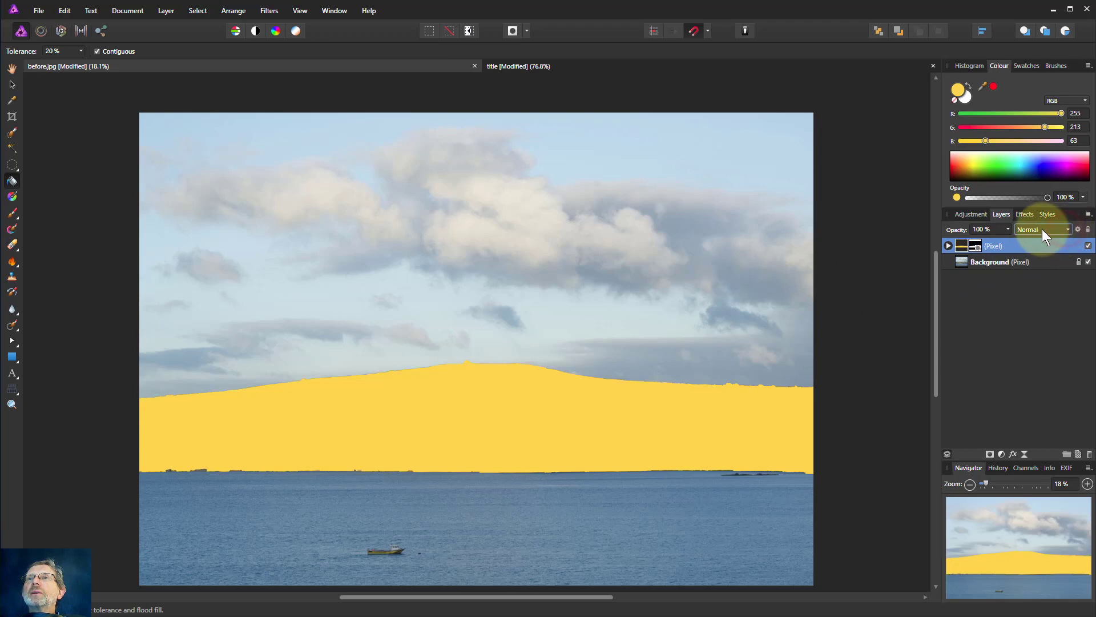
click(1026, 229)
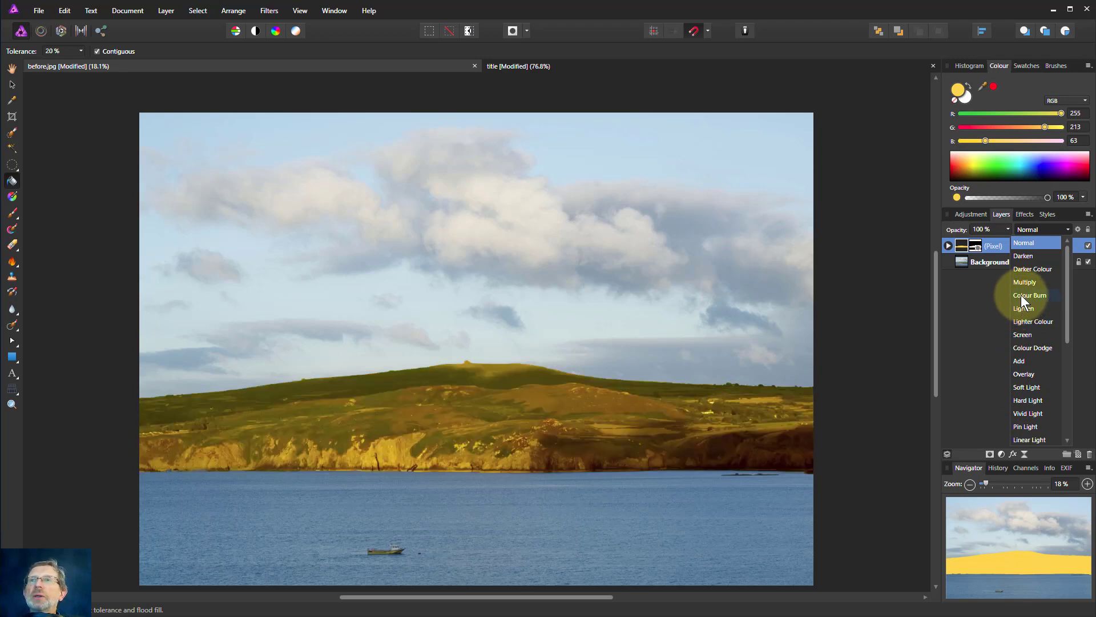
click(1021, 294)
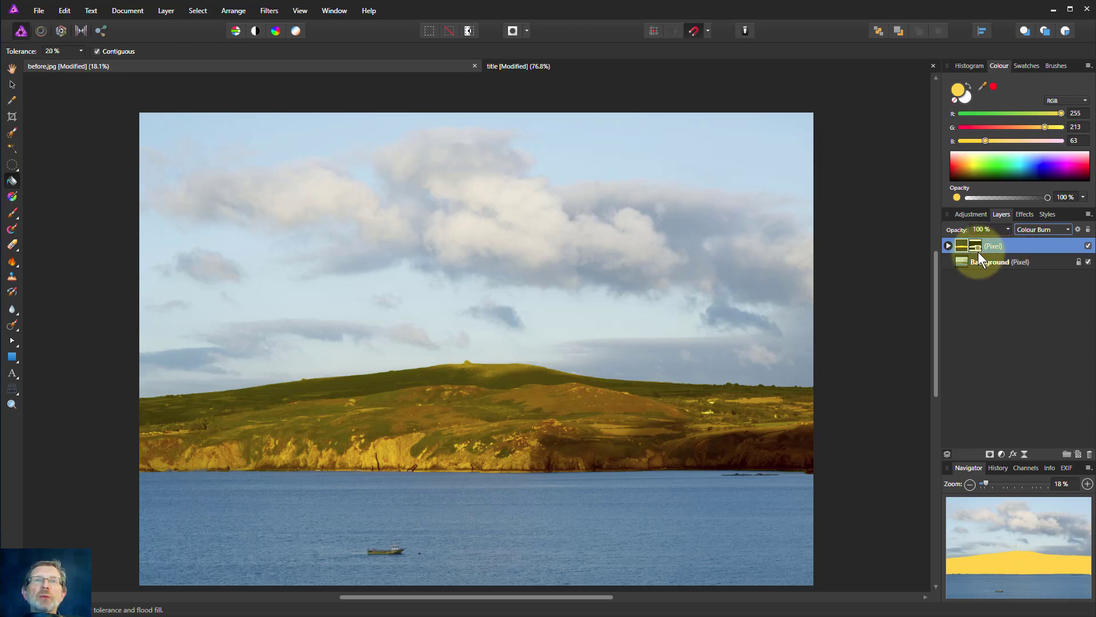
Lower the yellow layer's opacity to 30% and toggle its visibility to compare
click(980, 230)
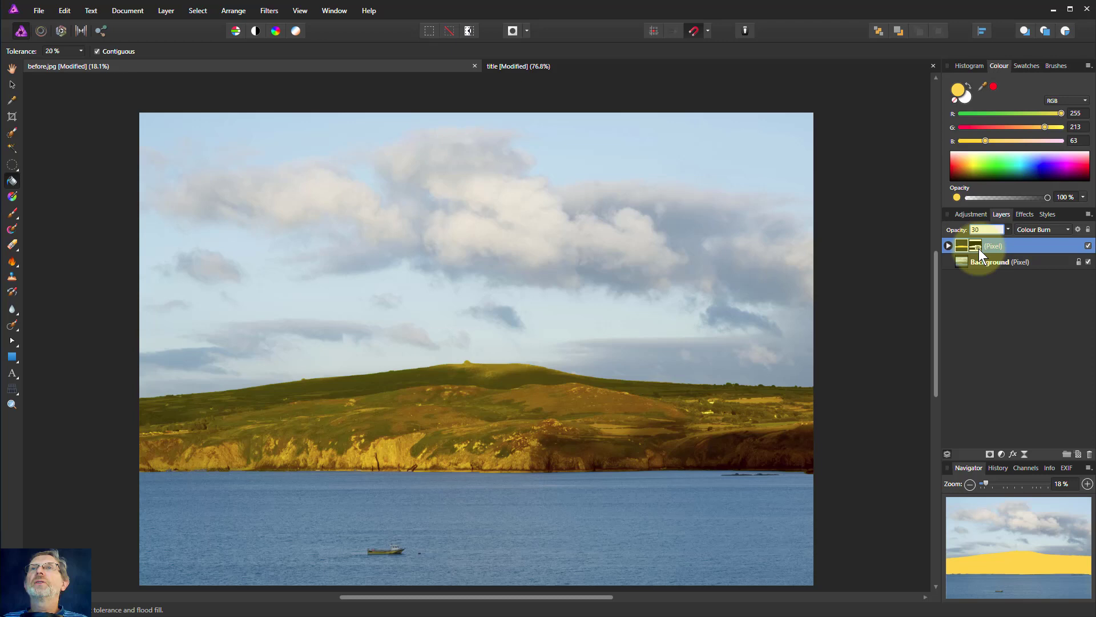
key(Return)
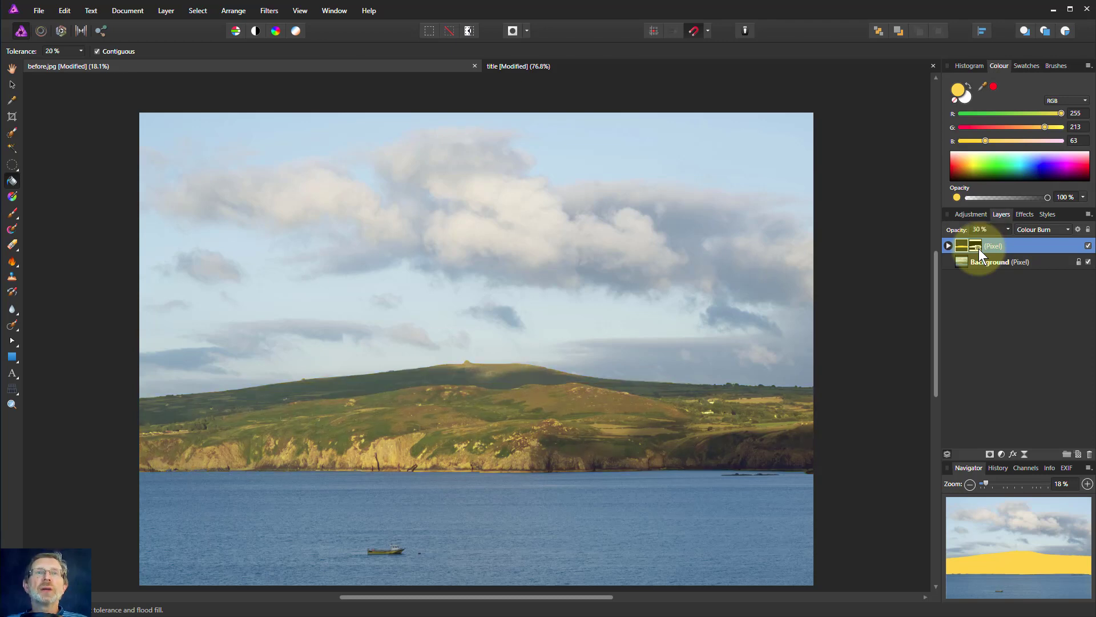
click(1089, 246)
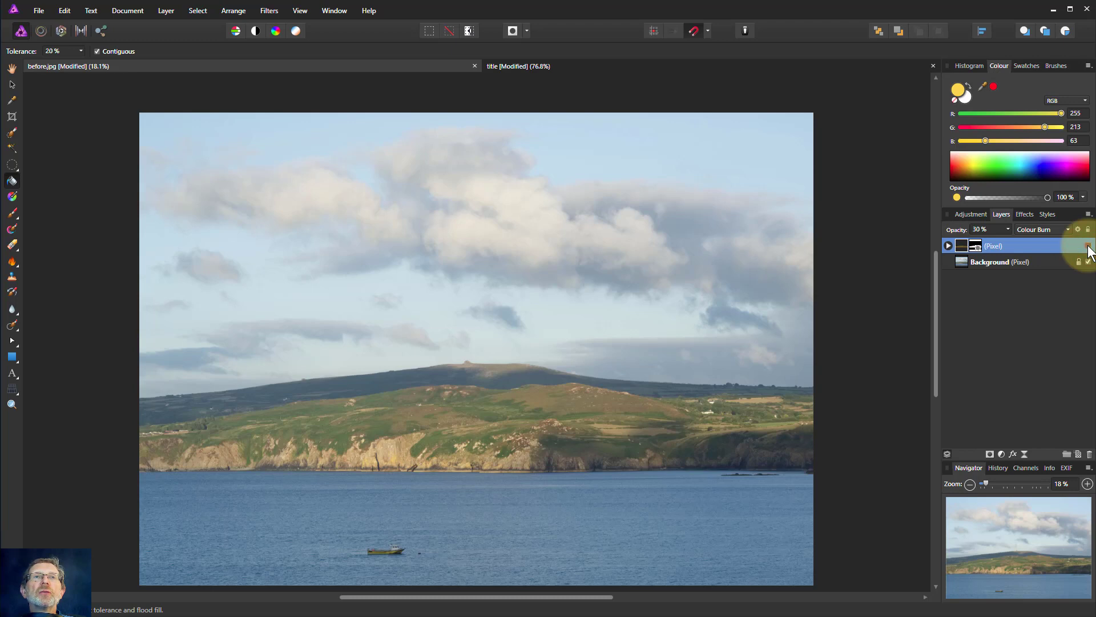
click(1088, 246)
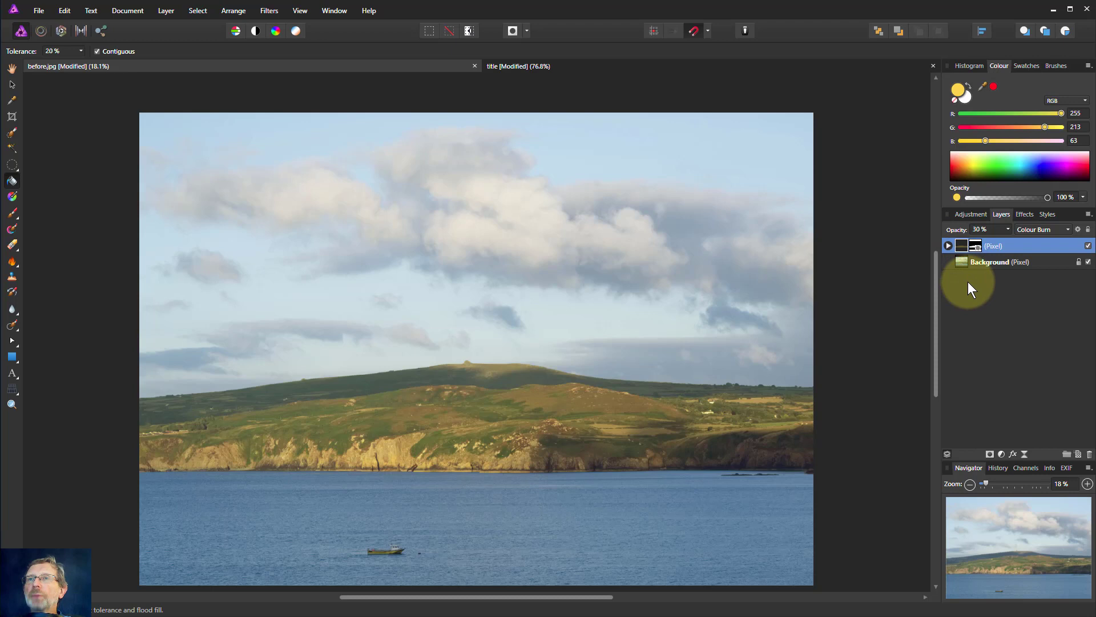
Rewind History to the original photo and brush a new selection over the hills and cliffs
click(999, 468)
click(979, 486)
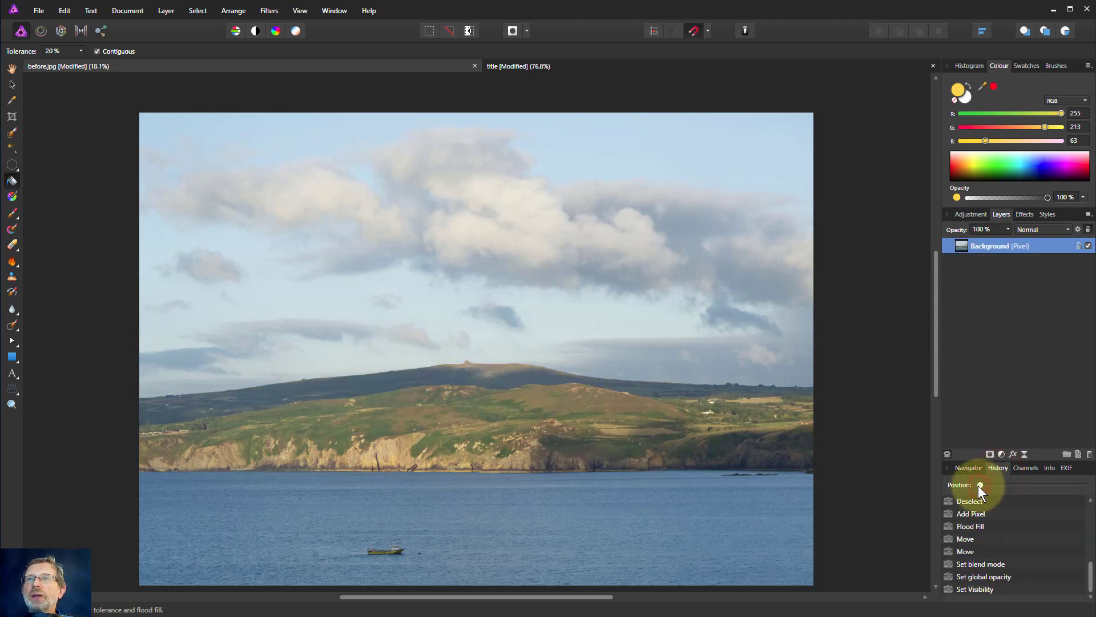
click(1001, 455)
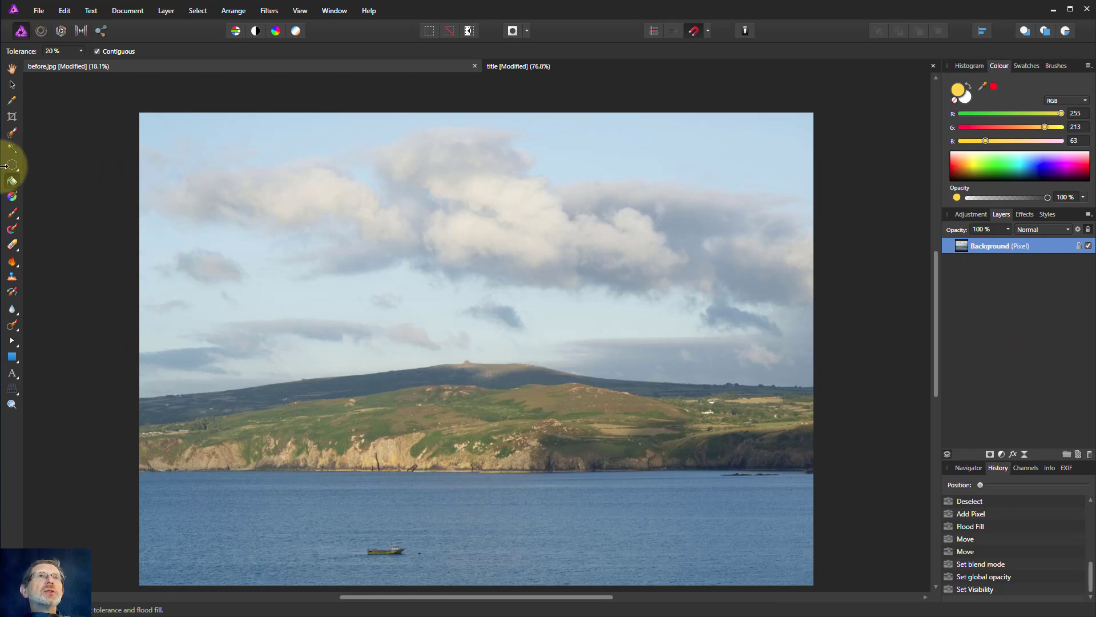
click(11, 133)
mouse_move(208, 424)
mouse_down()
mouse_move(685, 431)
mouse_move(578, 424)
mouse_move(504, 387)
mouse_move(531, 404)
mouse_up()
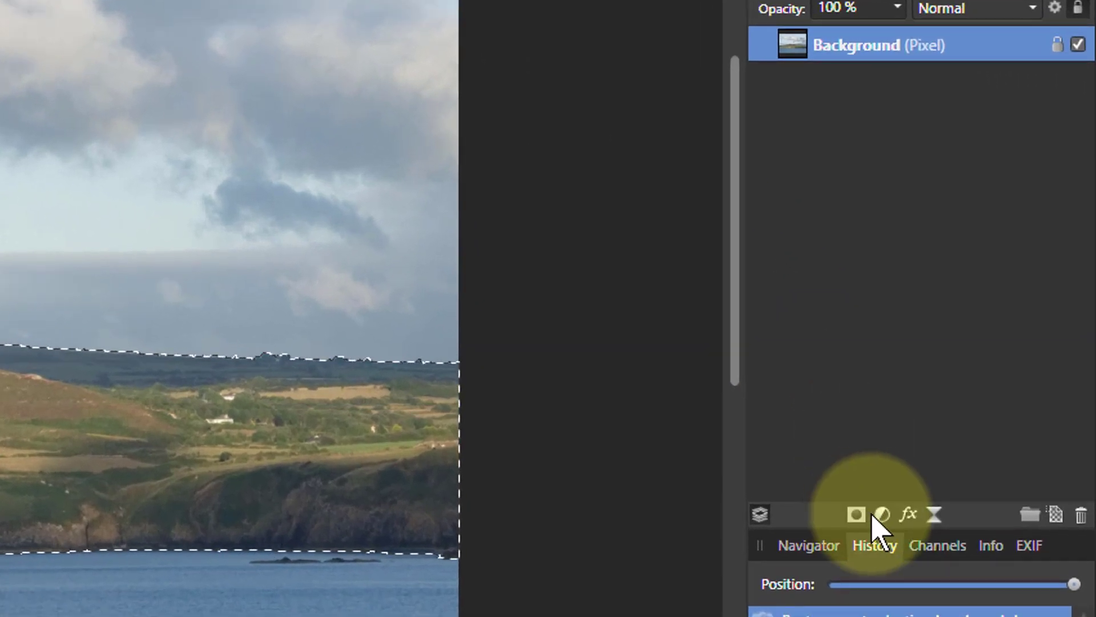
Add a Curves adjustment to the selected land and bend it into an S-curve
click(900, 506)
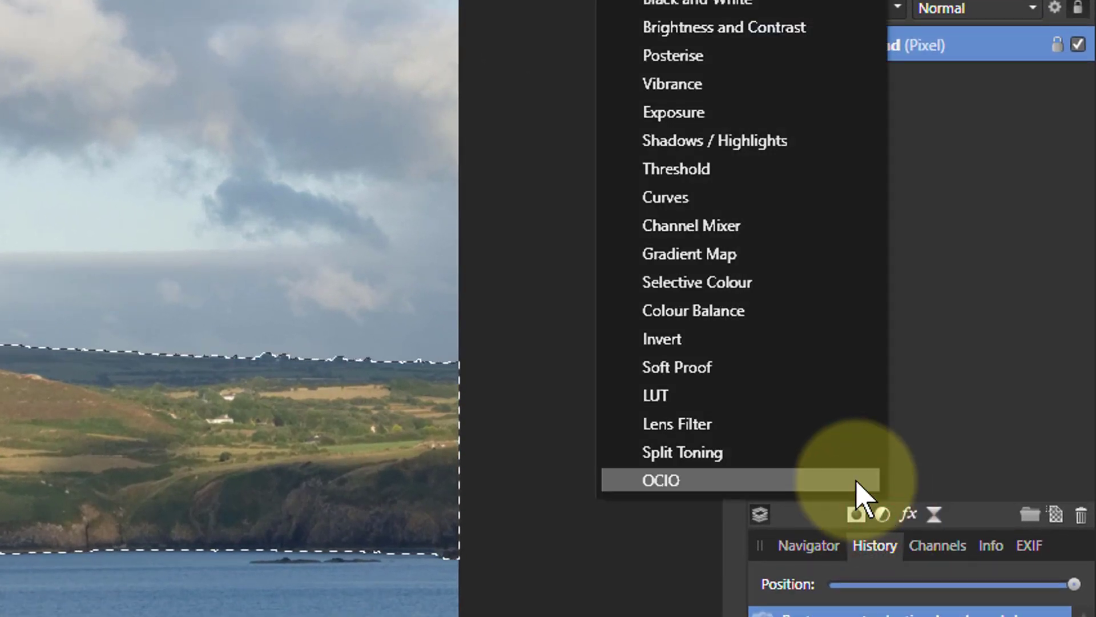
click(671, 201)
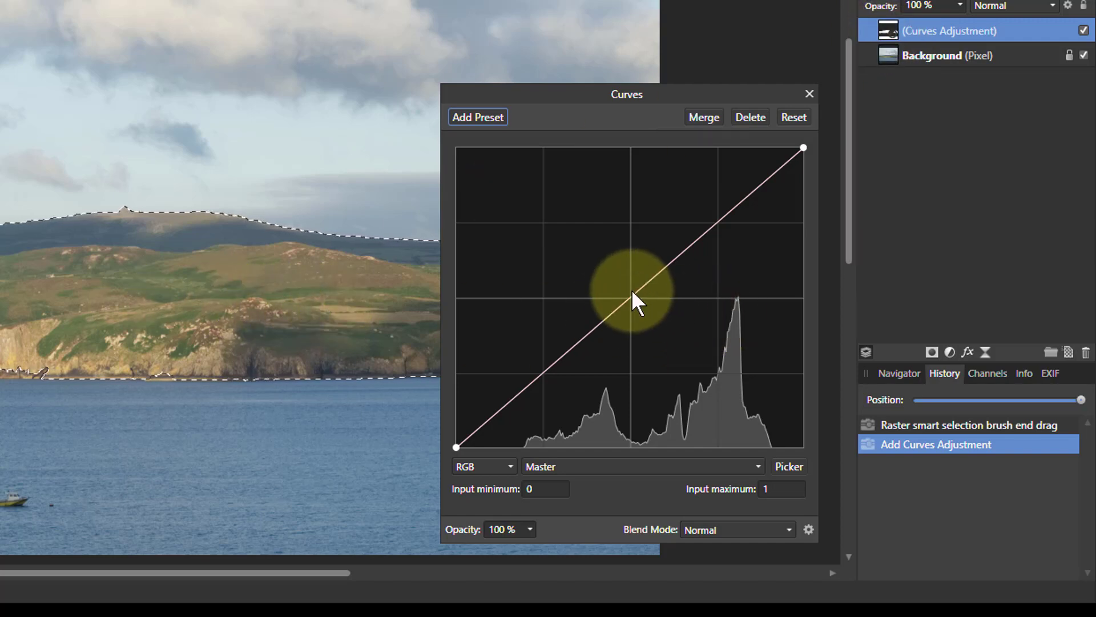
drag(631, 297, 666, 247)
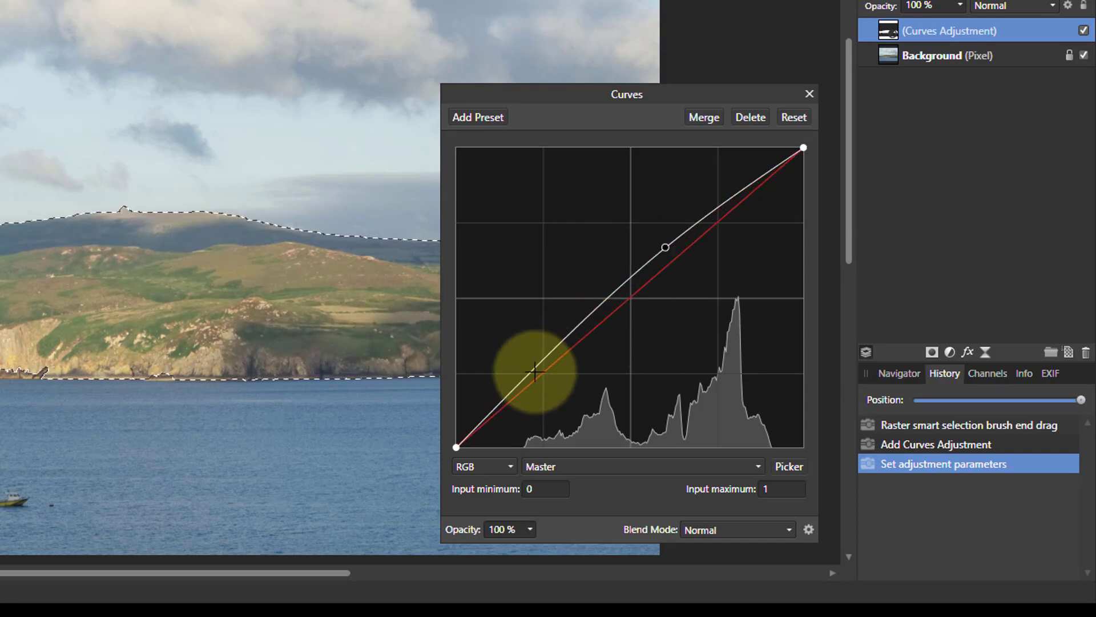
drag(538, 372, 562, 391)
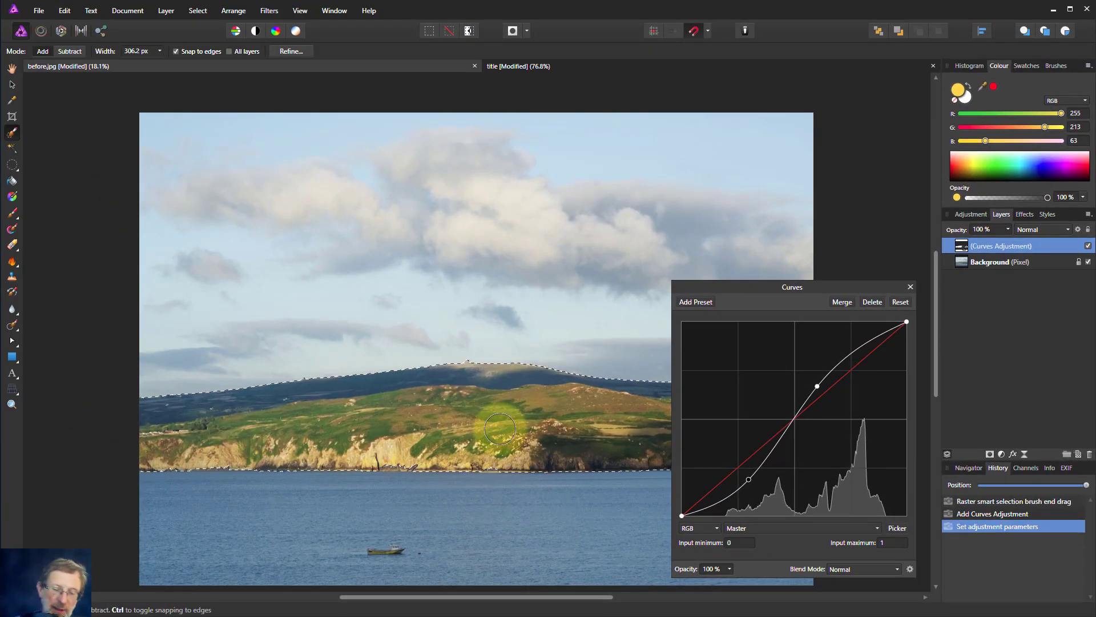
Close the Curves settings and deselect the land
click(911, 287)
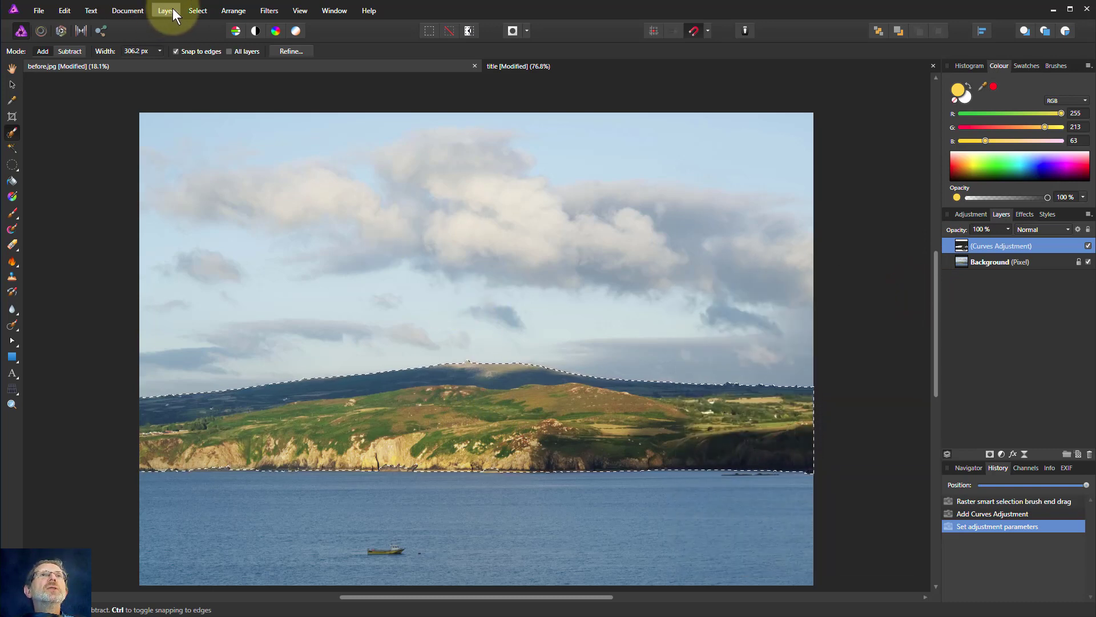
click(197, 11)
click(179, 34)
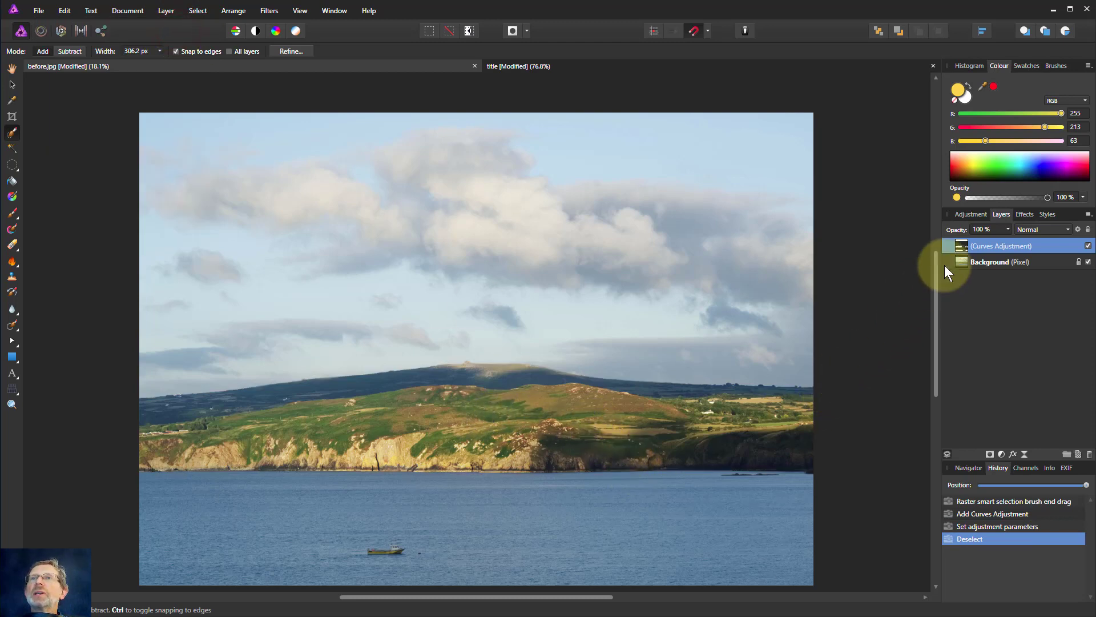
Load the Curves layer's mask as a selection and nudge the upper curve point slightly
ctrl+click(962, 245)
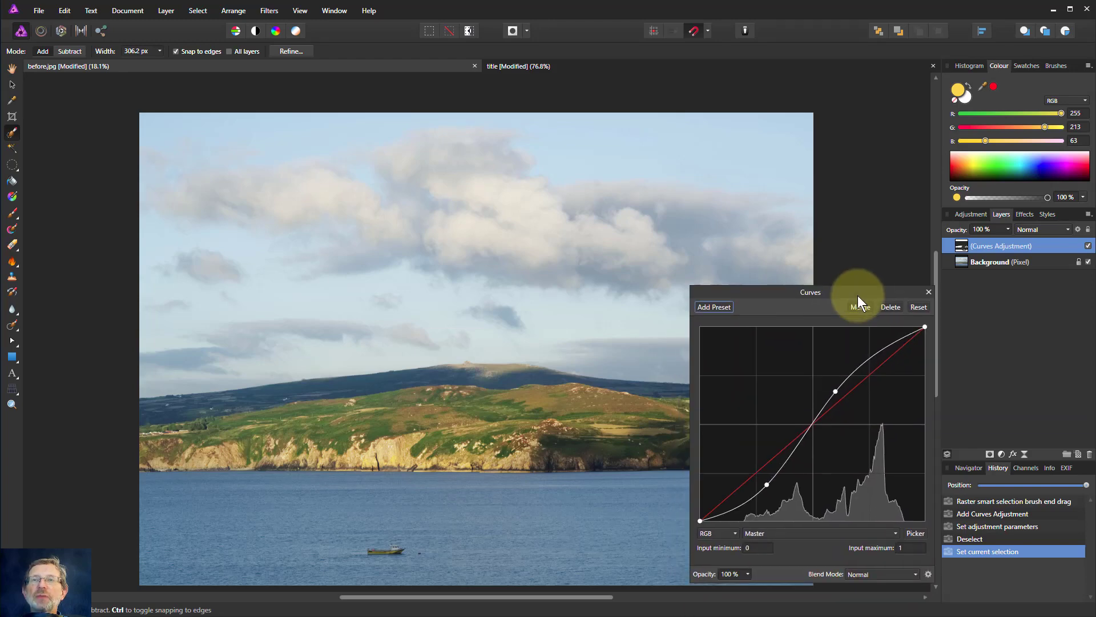
mouse_move(835, 393)
mouse_down()
mouse_move(827, 382)
mouse_move(844, 401)
mouse_move(837, 394)
mouse_up()
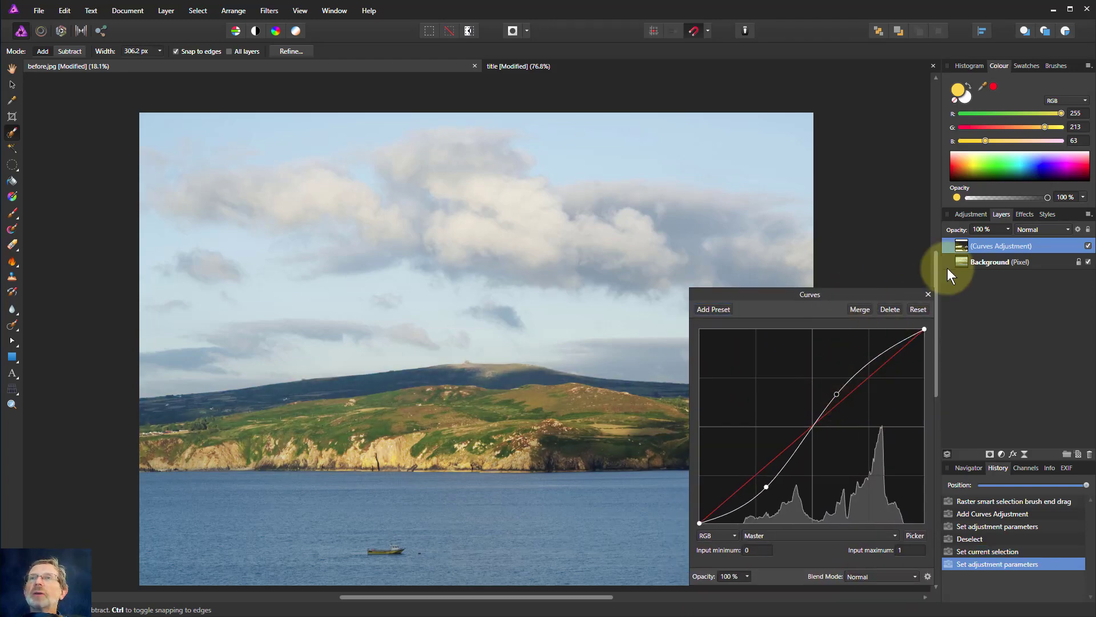
click(957, 249)
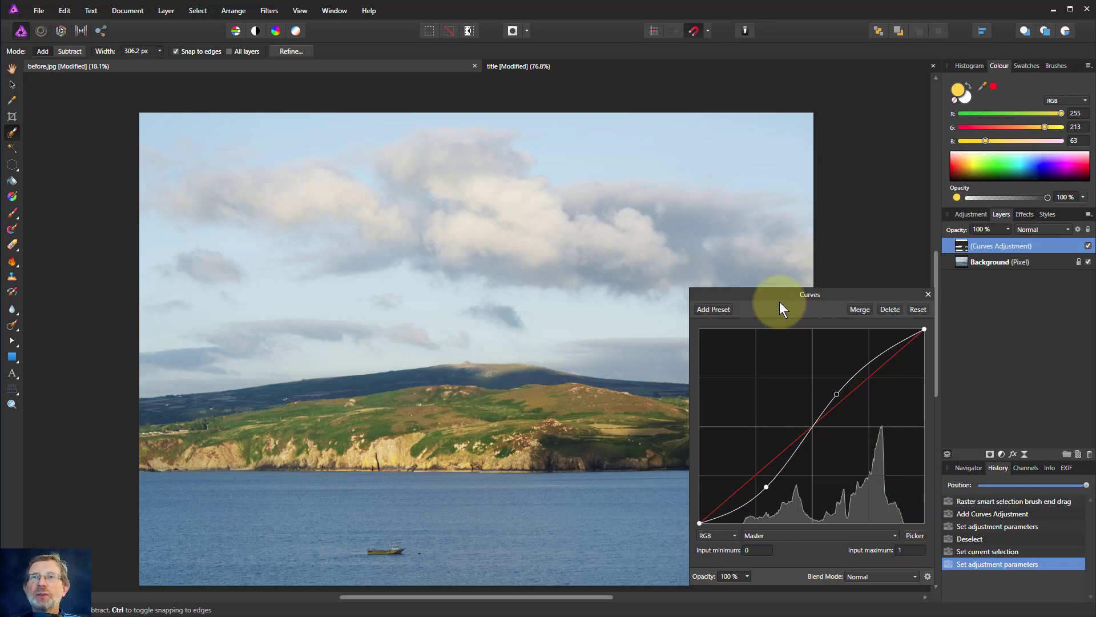
drag(777, 294, 773, 275)
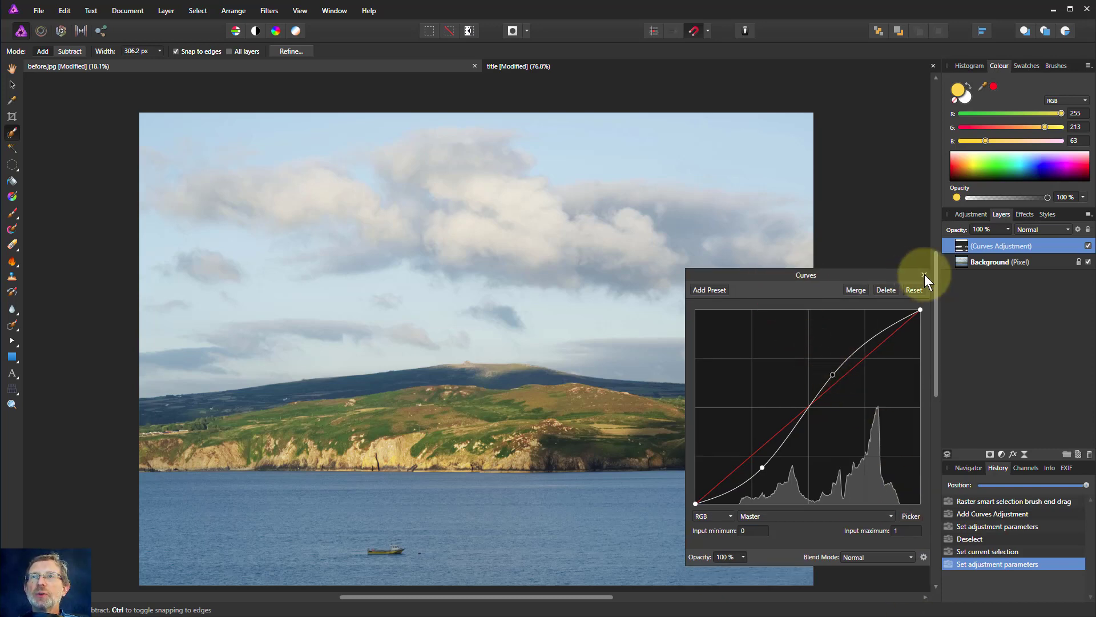